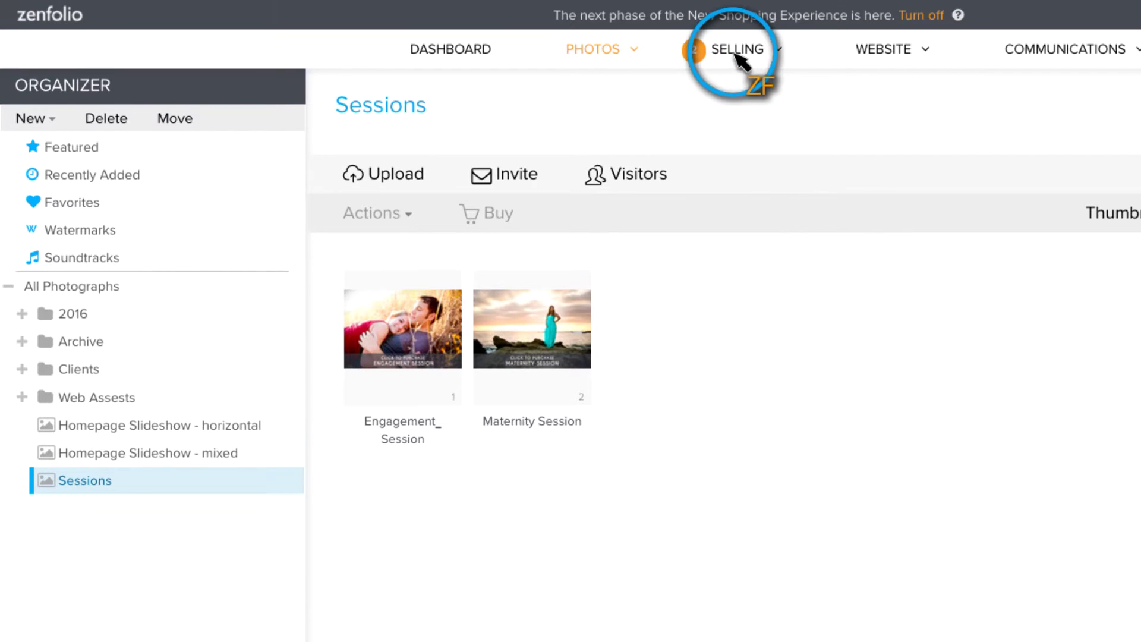
# Step: Open the Self-fulfilled Products list from the Selling section
pyautogui.click(738, 50)
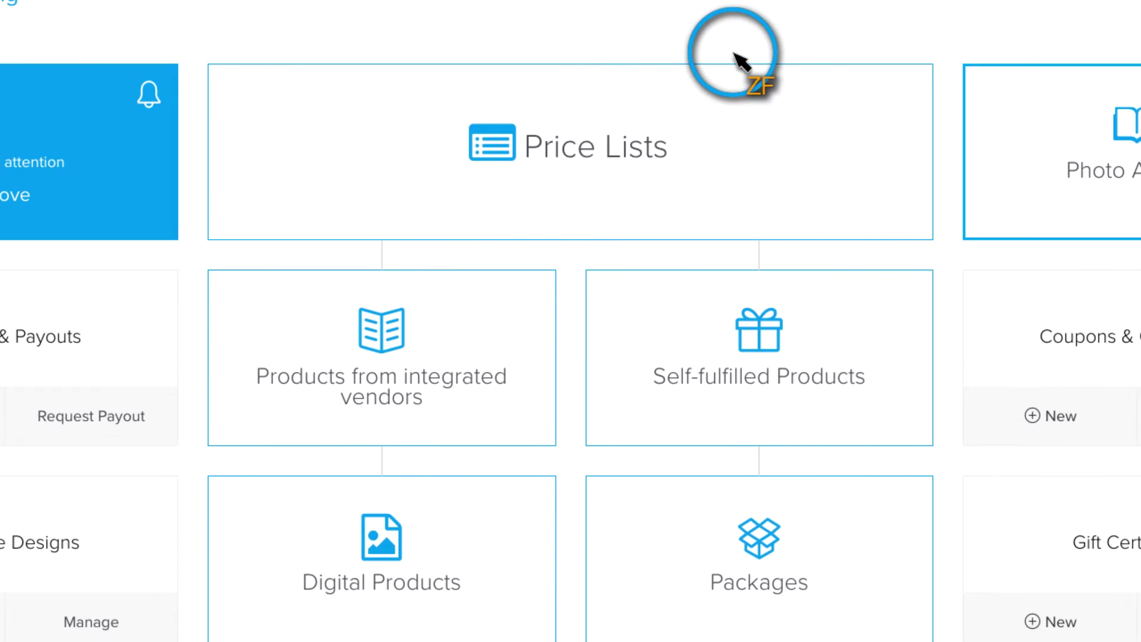
pyautogui.click(759, 339)
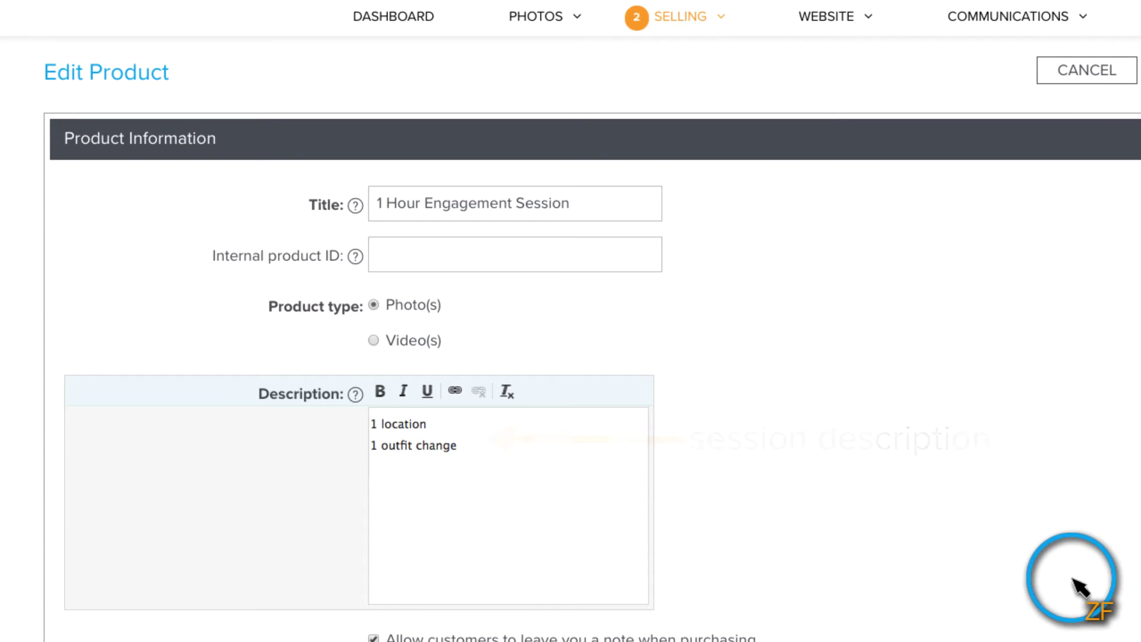
pyautogui.scroll(-6, 1080, 585)
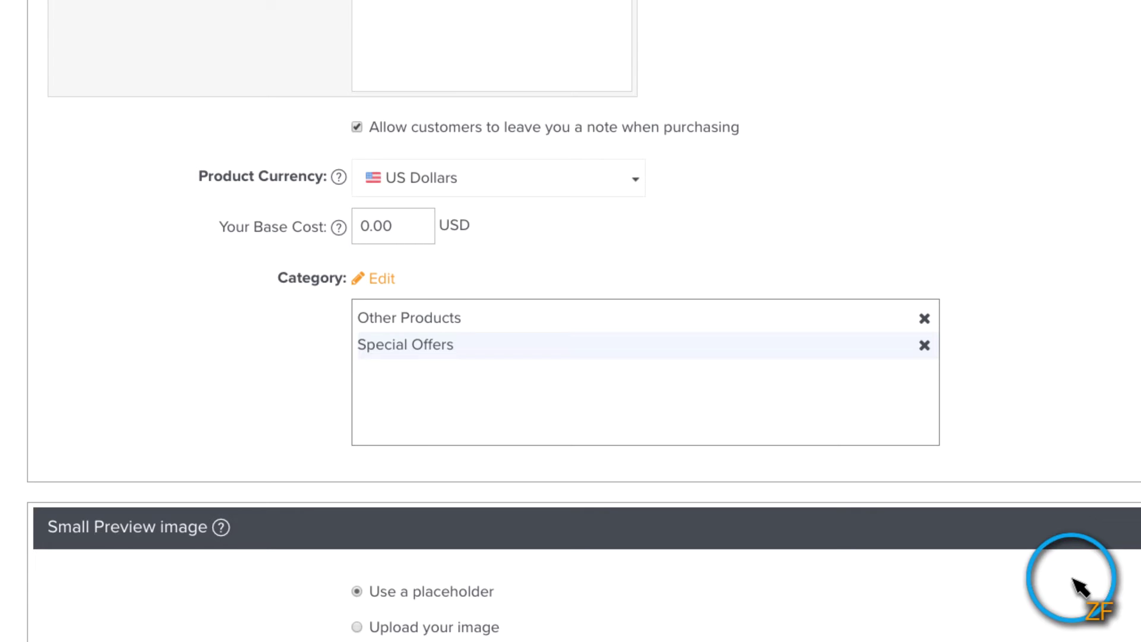
pyautogui.scroll(-3, 1079, 586)
pyautogui.scroll(-3, 1079, 586)
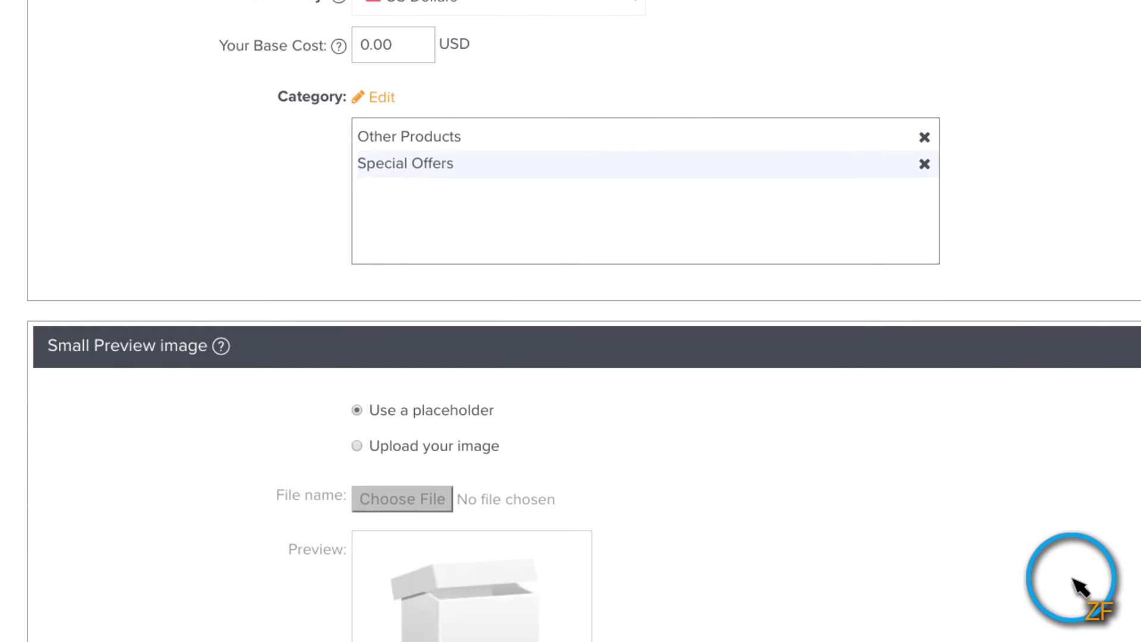
pyautogui.scroll(-3, 1080, 586)
pyautogui.scroll(-3, 1080, 586)
pyautogui.scroll(-3, 1079, 586)
pyautogui.scroll(-3, 1079, 586)
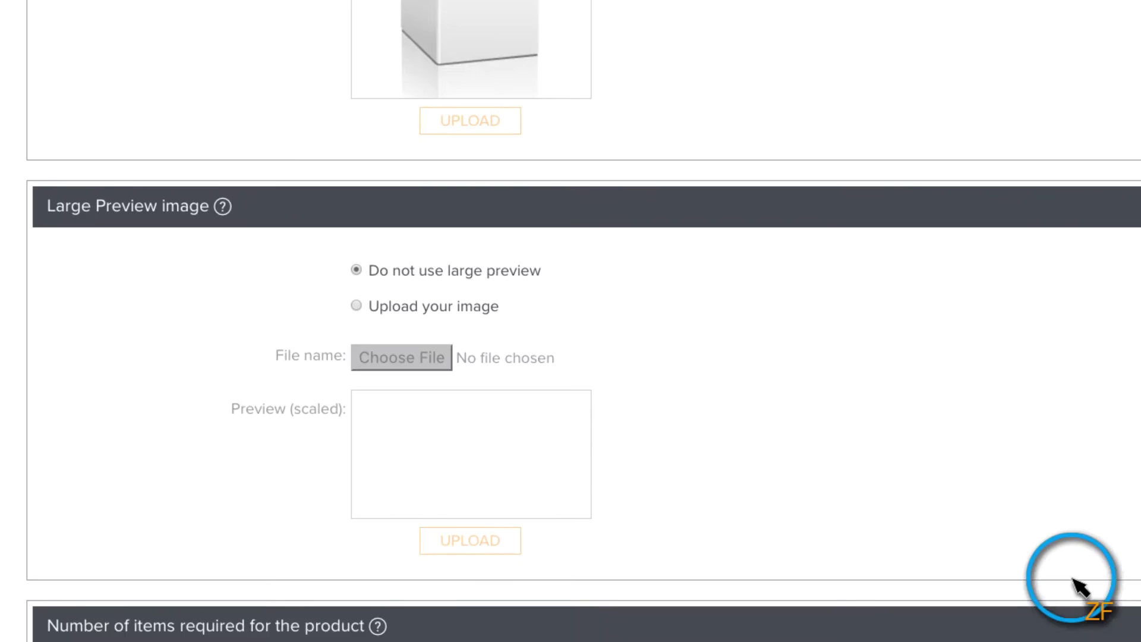
pyautogui.scroll(-3, 1079, 586)
pyautogui.scroll(-3, 1079, 586)
pyautogui.scroll(-3, 1079, 586)
pyautogui.scroll(-3, 1080, 586)
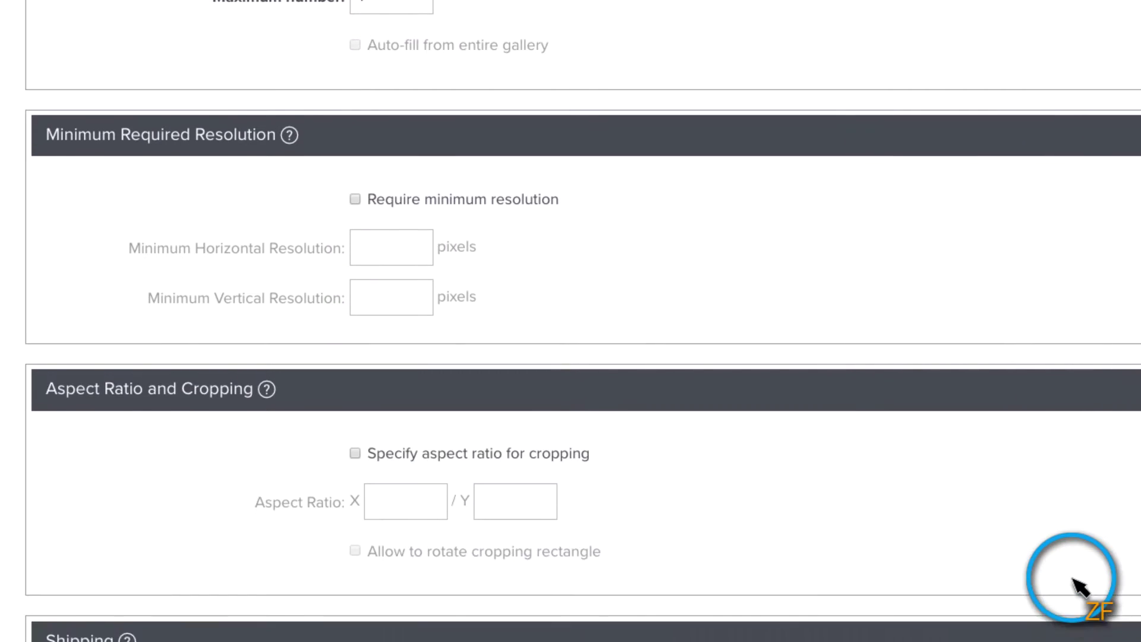
pyautogui.scroll(-3, 1079, 586)
pyautogui.scroll(-3, 1079, 586)
pyautogui.scroll(-2, 1078, 586)
pyautogui.scroll(-1, 1079, 585)
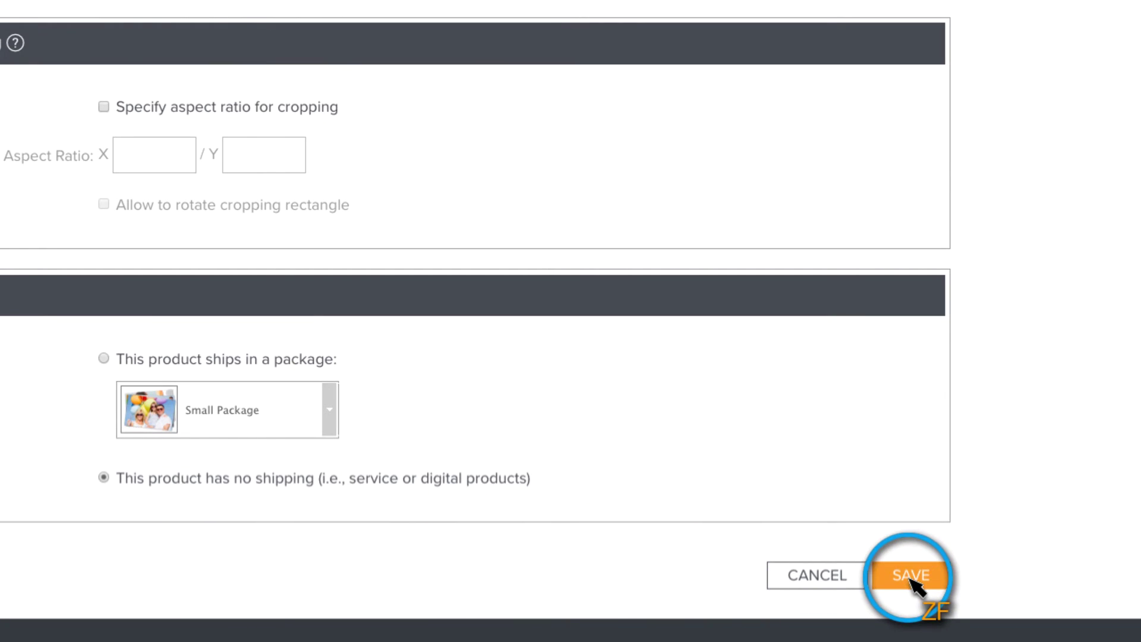
# Step: Save the 1 Hour Engagement Session as a No Shipping product
pyautogui.click(913, 575)
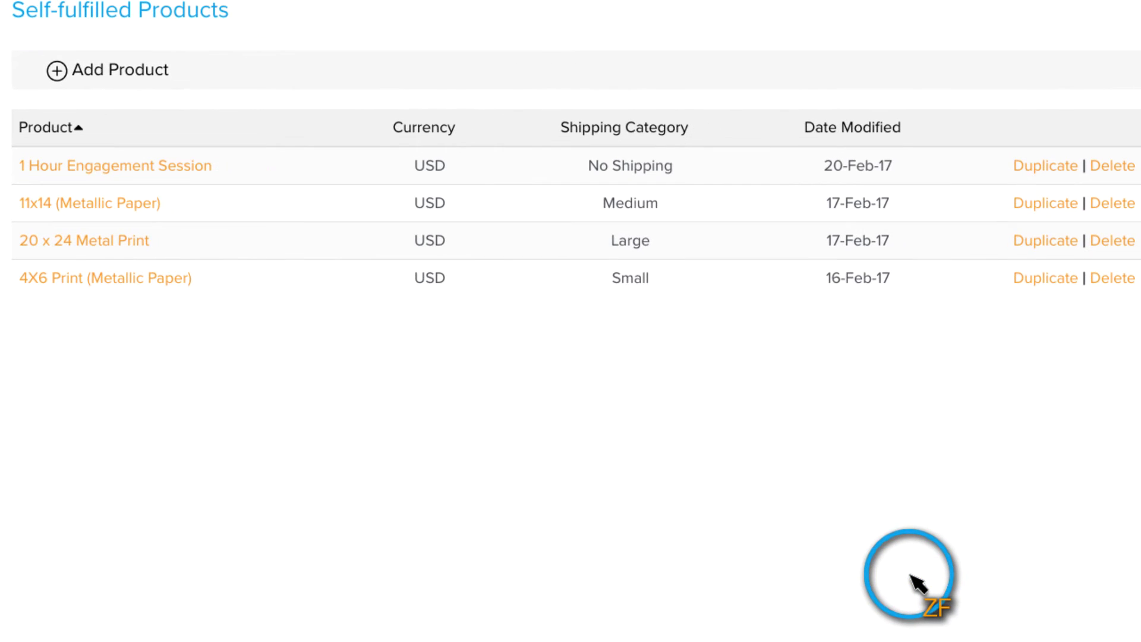
# Step: Duplicate the 1 Hour Engagement Session as a 2 Hour session with 2 outfit changes
pyautogui.click(1046, 166)
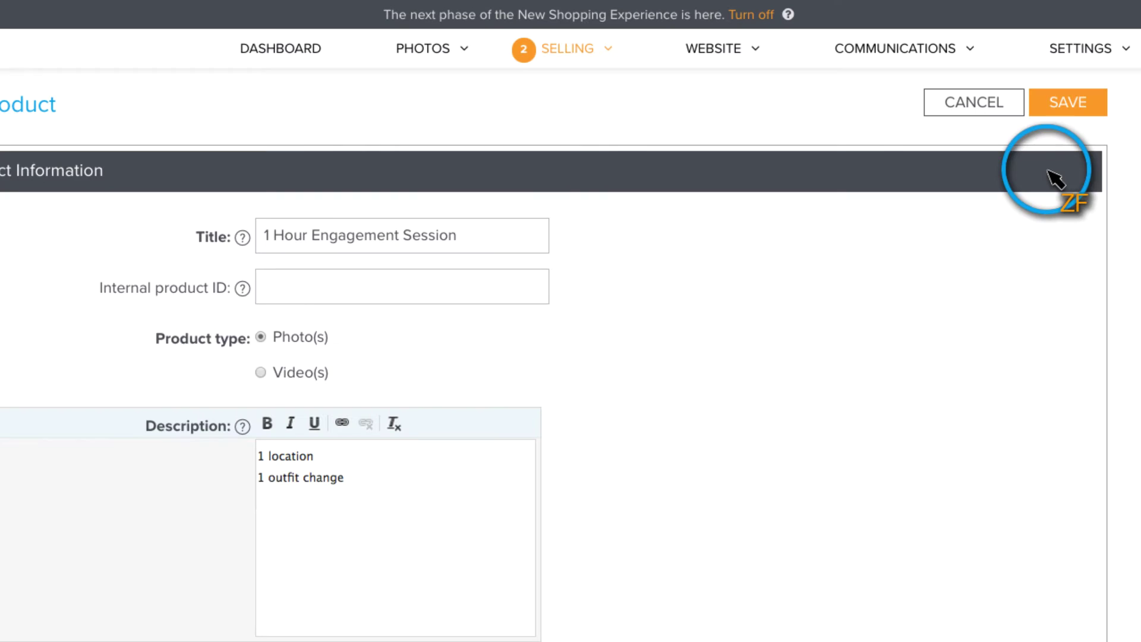
pyautogui.moveTo(264, 235); pyautogui.dragTo(281, 243)
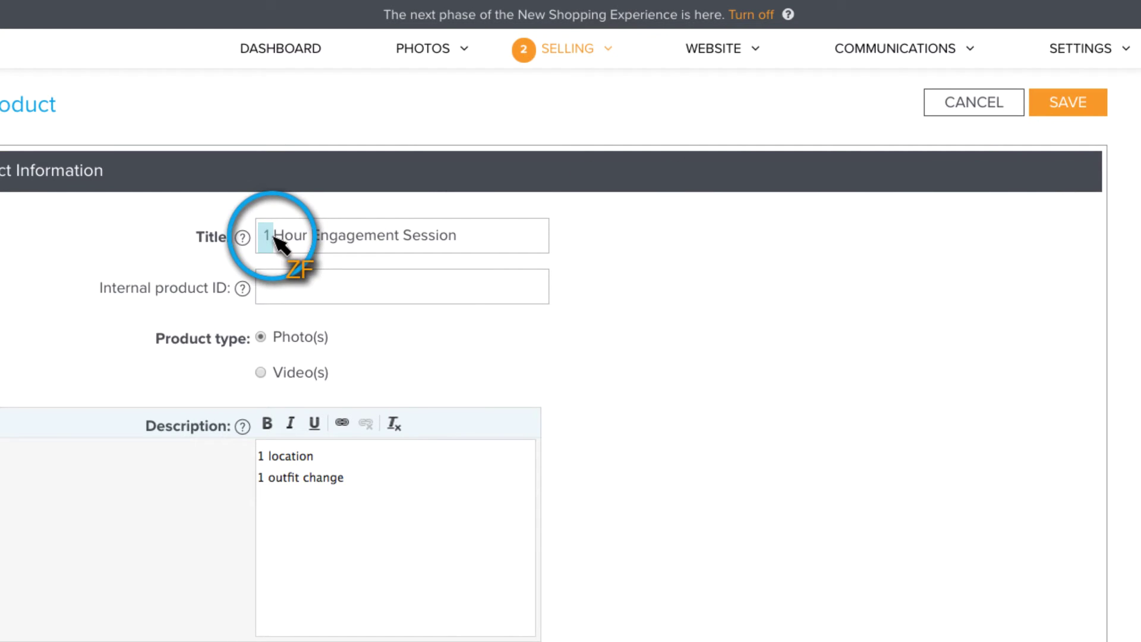
pyautogui.write('2')
pyautogui.moveTo(258, 477); pyautogui.dragTo(348, 486)
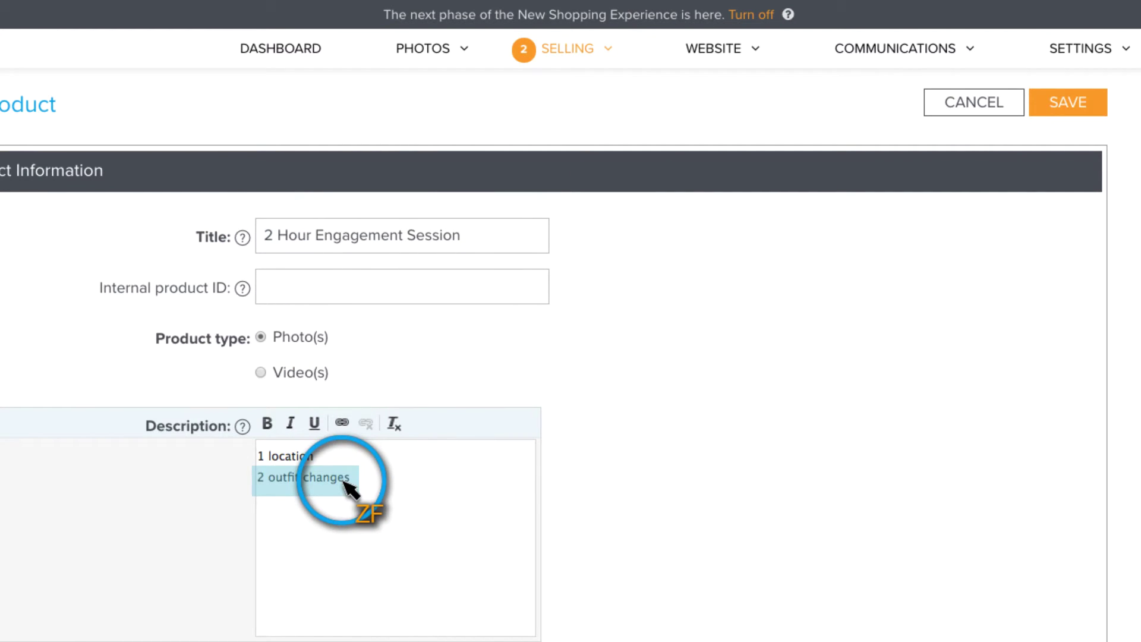
pyautogui.click(347, 486)
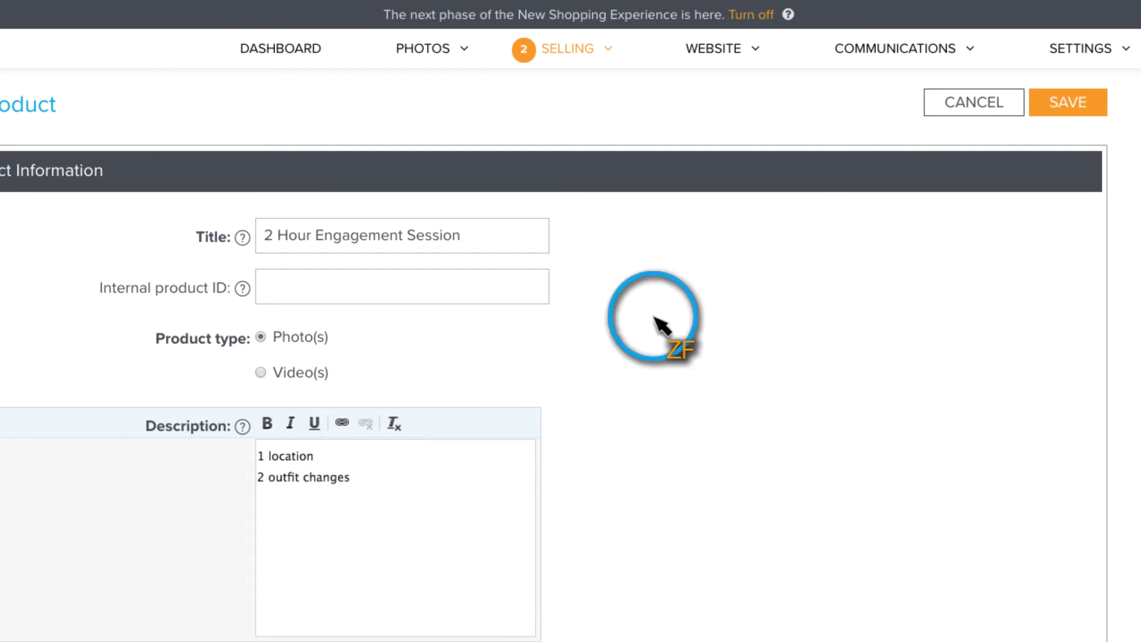
pyautogui.click(1067, 102)
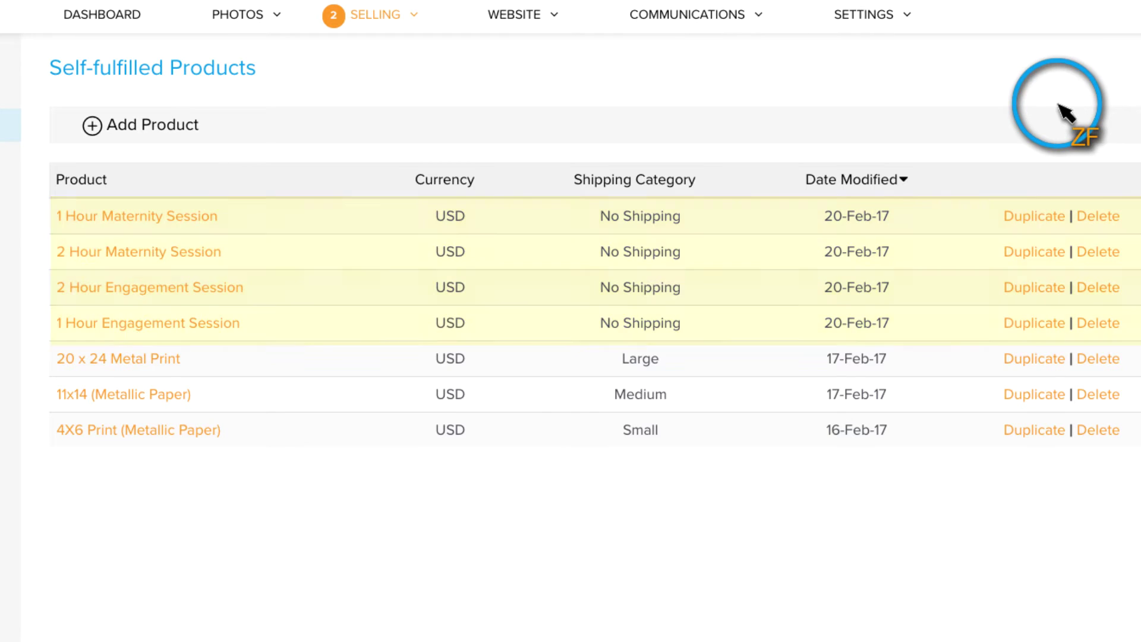
# Step: Create a new price list named Engagements
pyautogui.click(383, 14)
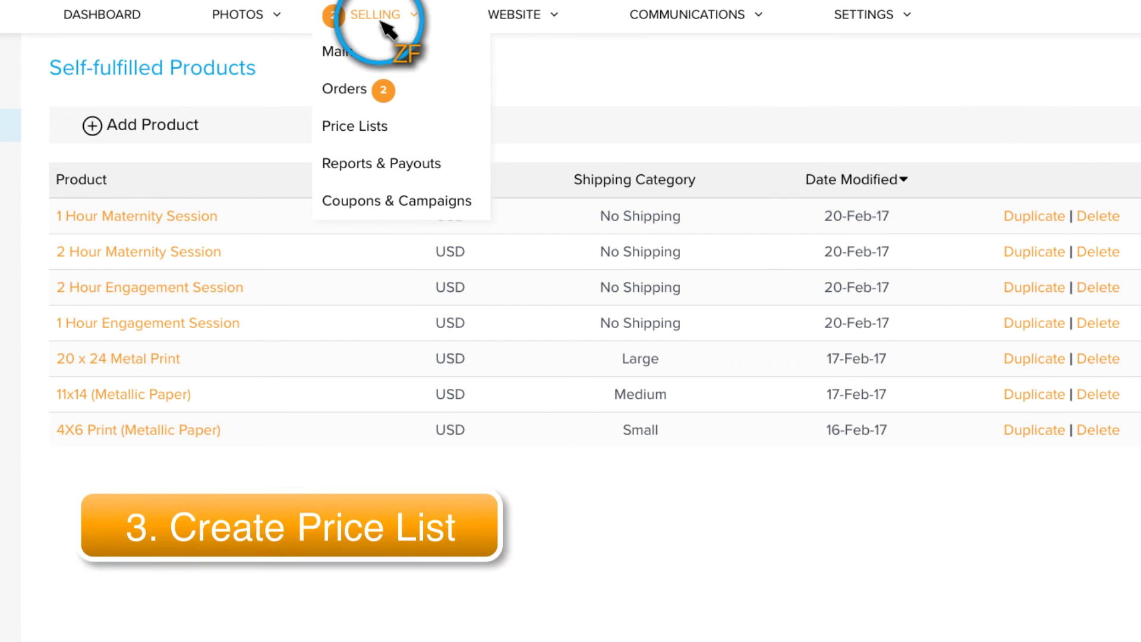
pyautogui.click(353, 126)
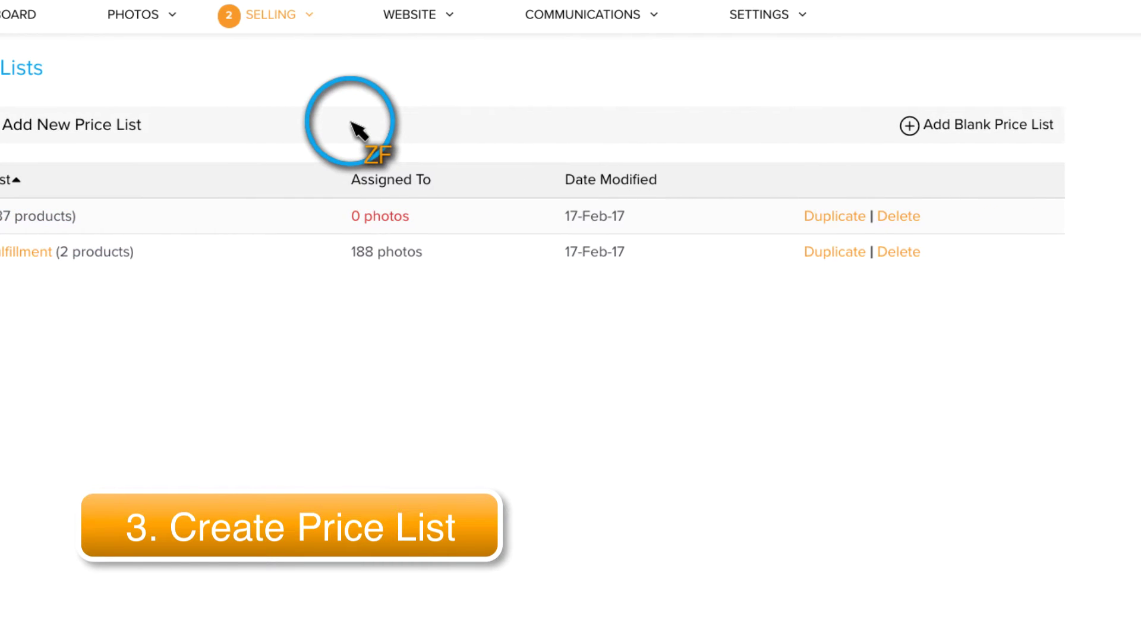
pyautogui.click(909, 125)
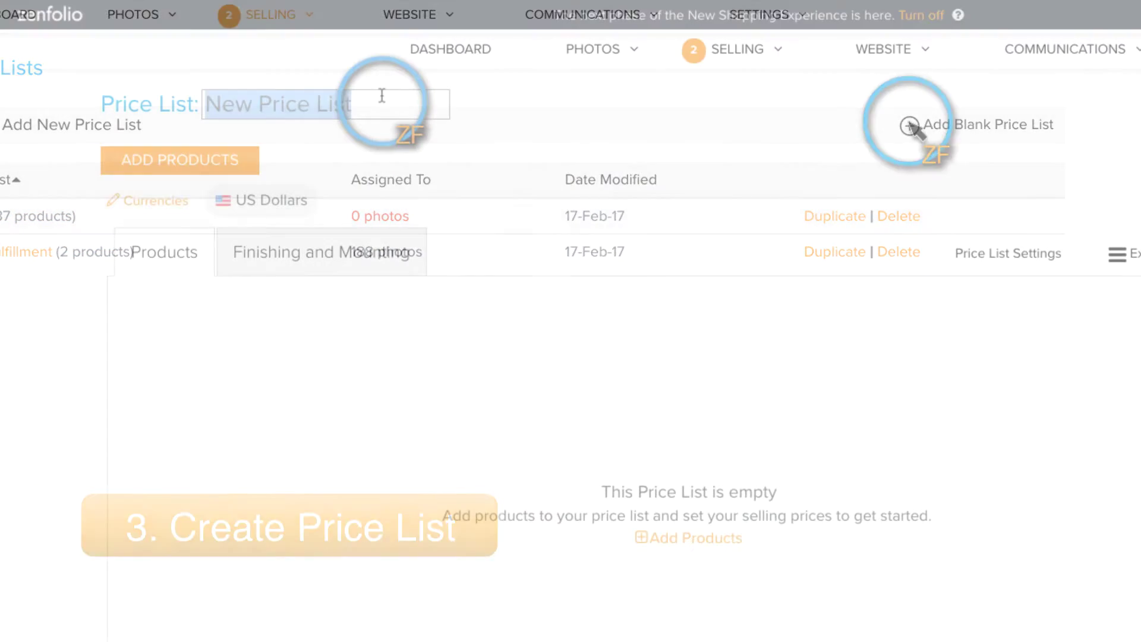
pyautogui.click(381, 101)
pyautogui.write('Engag')
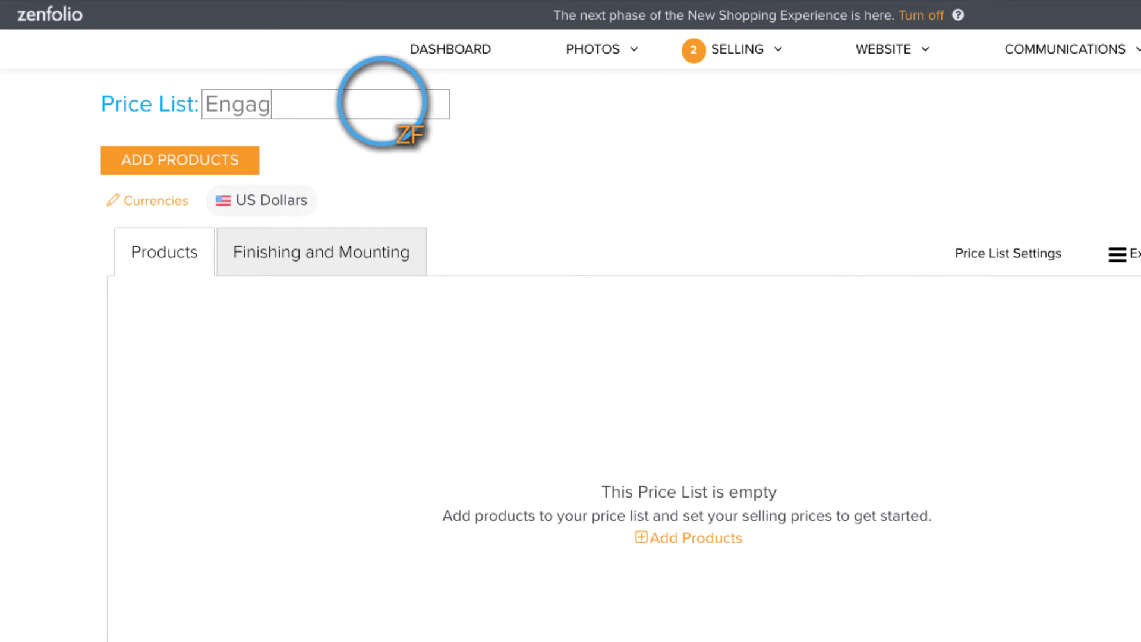
pyautogui.write('ements')
pyautogui.press('Return')
# Step: Add the 2 Hour and 1 Hour Engagement Sessions from Black Onyx Photography's Special Offers
pyautogui.click(179, 159)
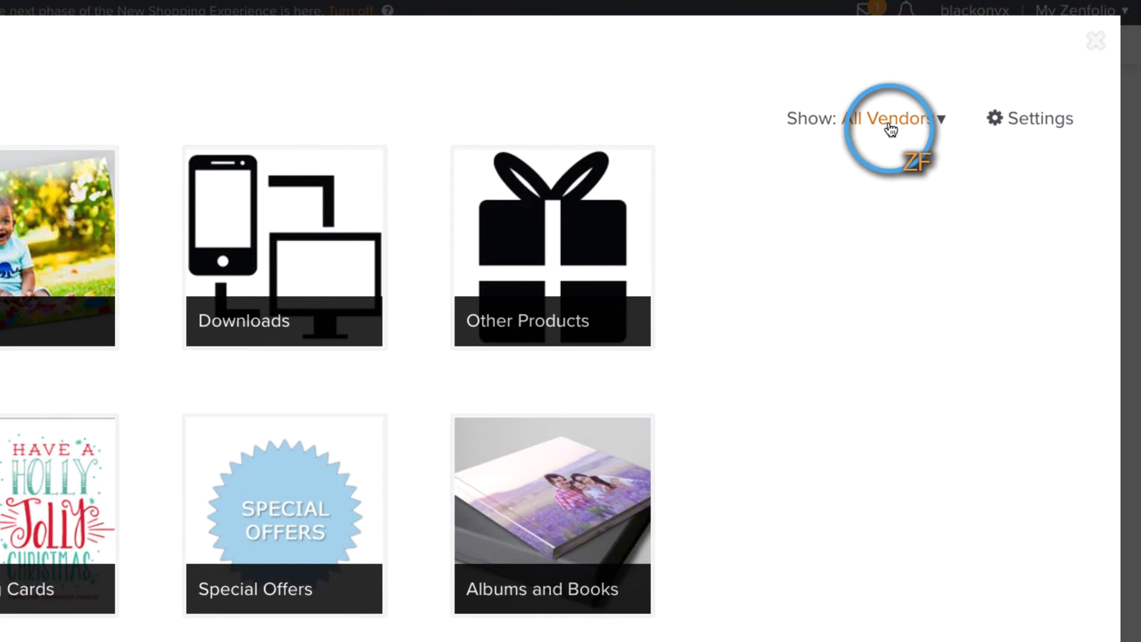
pyautogui.click(889, 122)
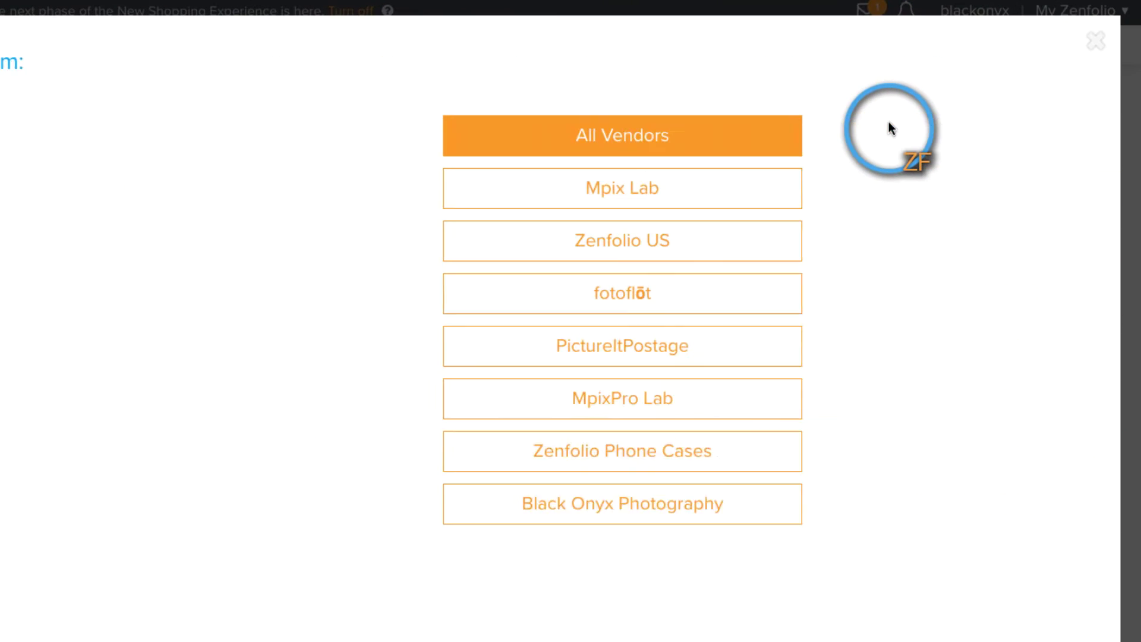
pyautogui.click(622, 503)
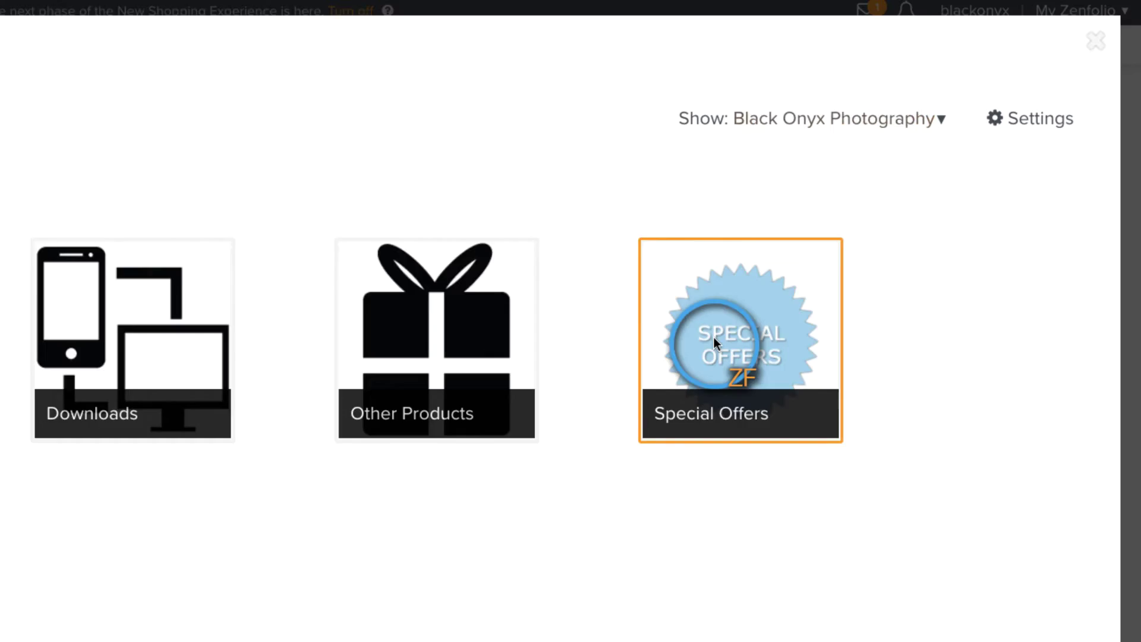
pyautogui.click(713, 337)
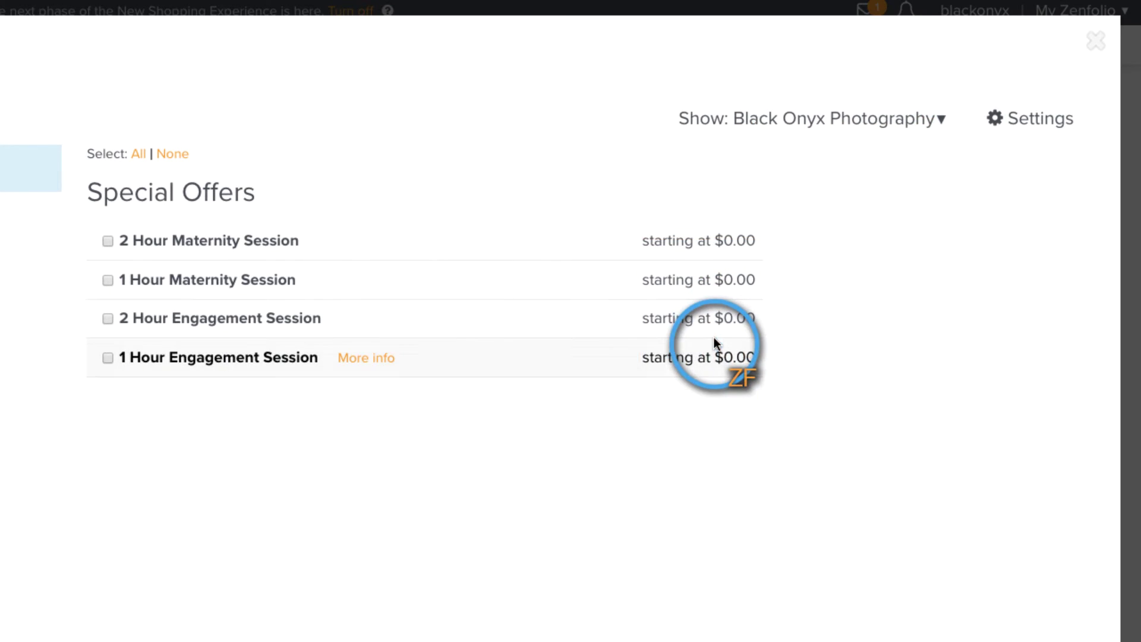
pyautogui.click(108, 318)
pyautogui.click(108, 358)
pyautogui.scroll(-4, 571, 357)
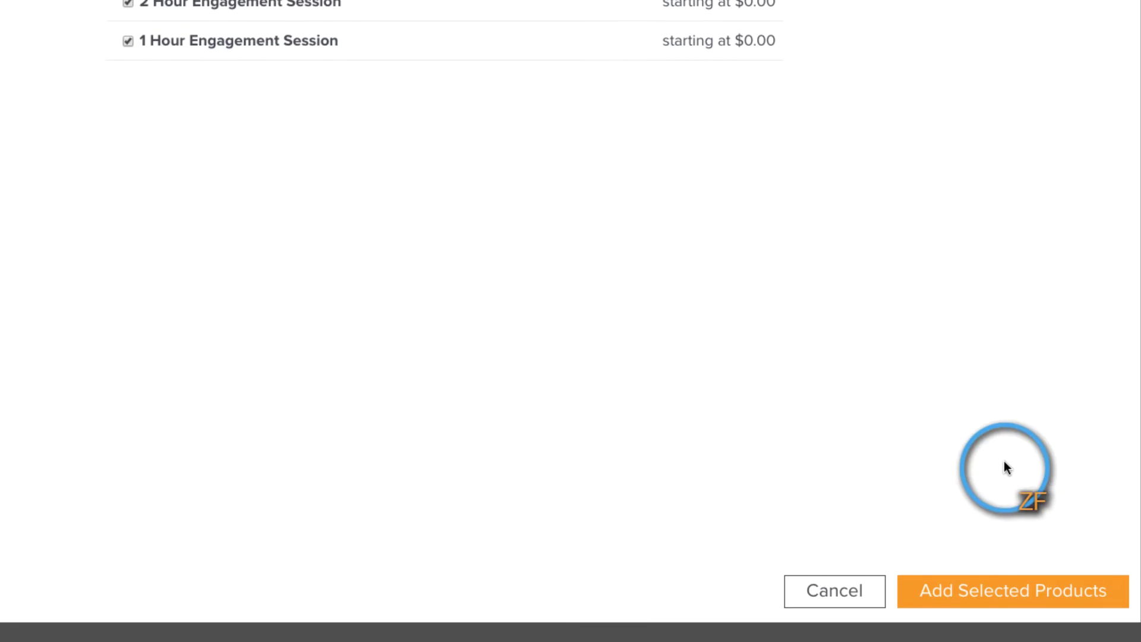
pyautogui.click(1012, 590)
# Step: Price the 2 Hour session at 125.00 and the 1 Hour at 75.00, and save
pyautogui.doubleClick(947, 310)
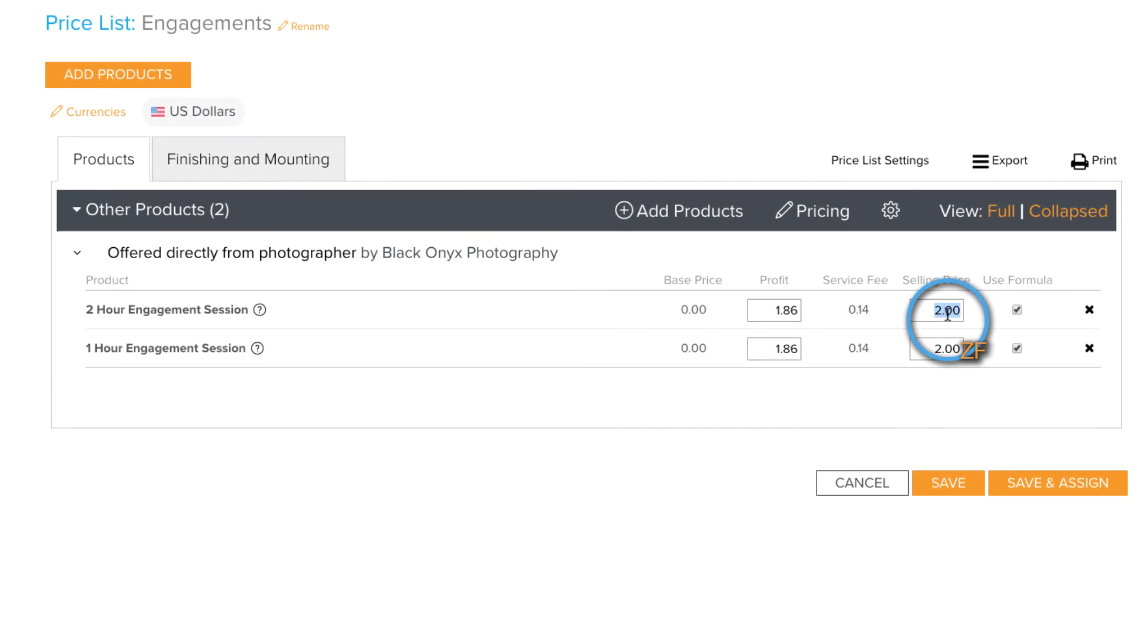
pyautogui.write('125')
pyautogui.click(939, 348)
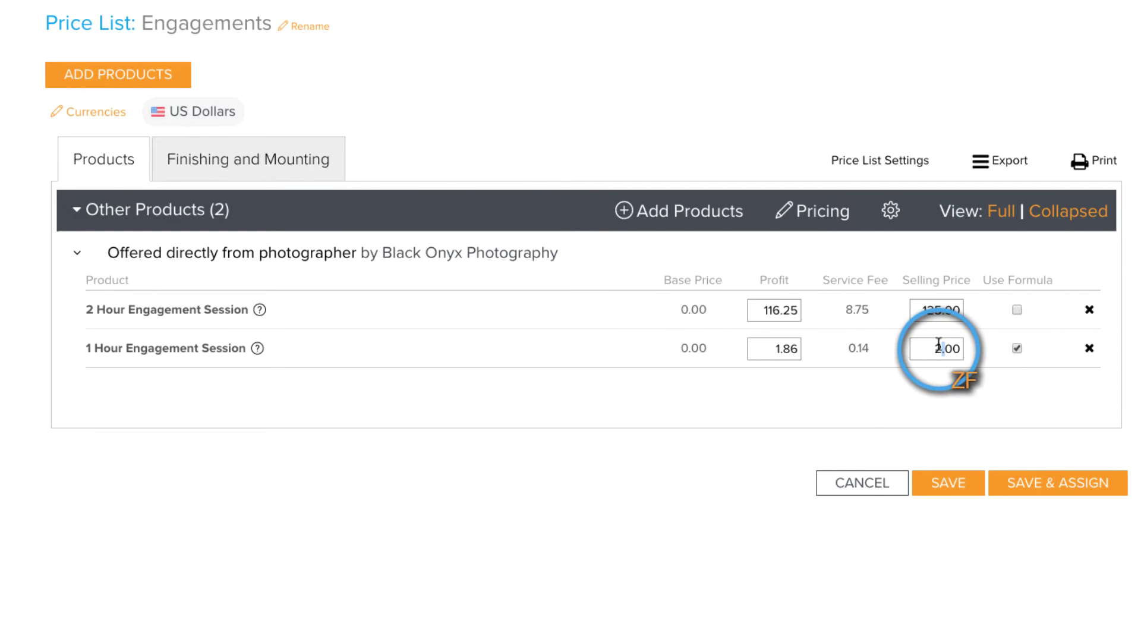
pyautogui.doubleClick(939, 347)
pyautogui.write('75')
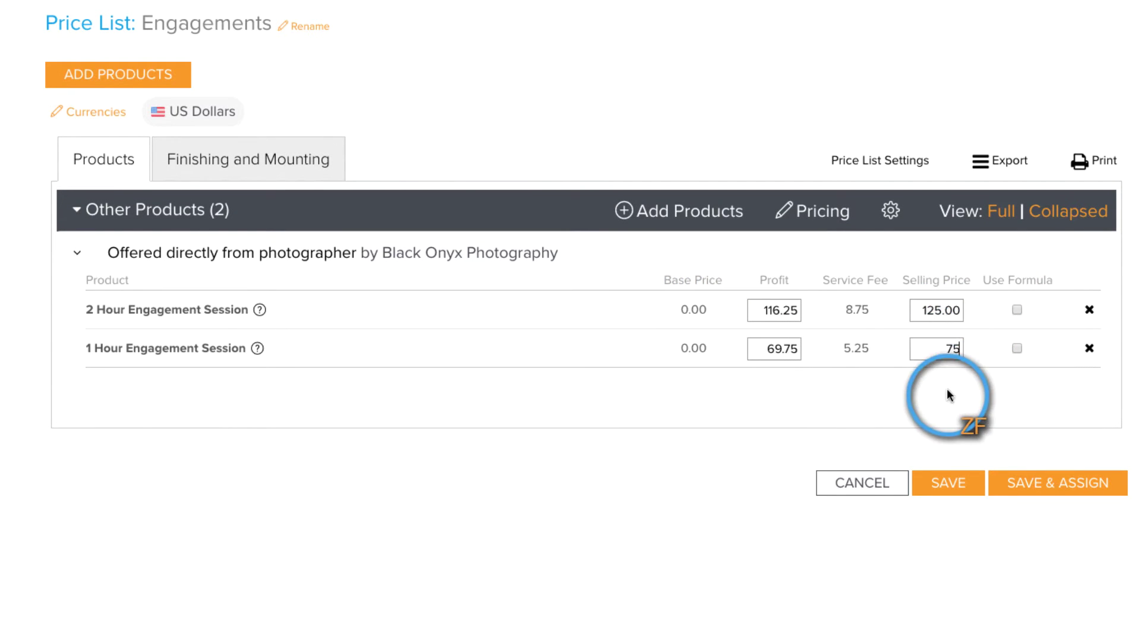
pyautogui.click(948, 483)
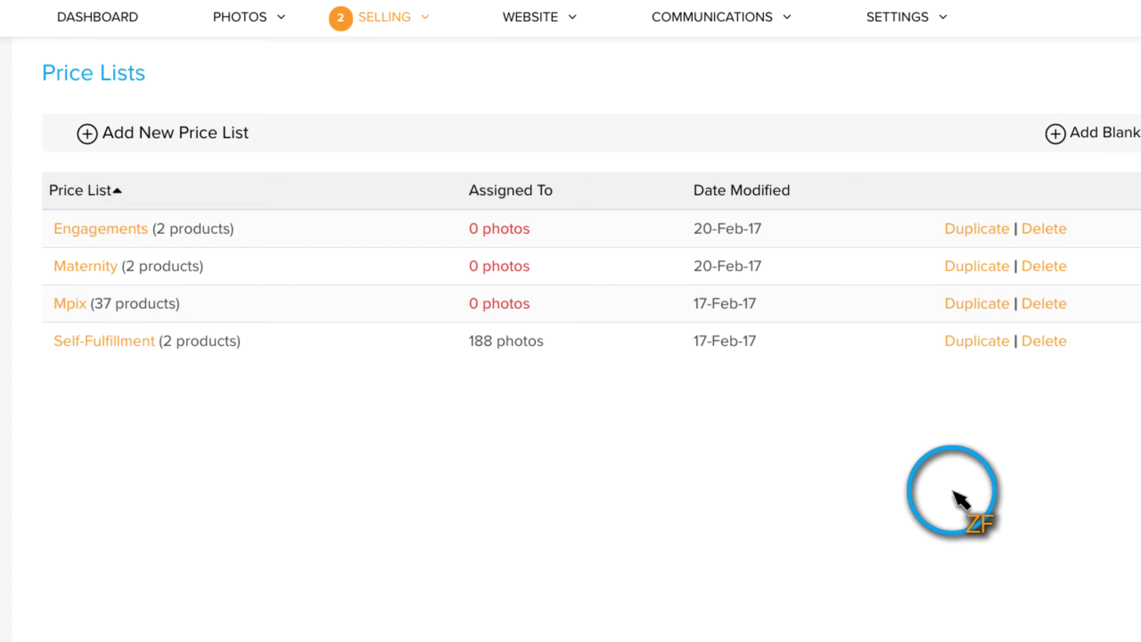
pyautogui.click(239, 17)
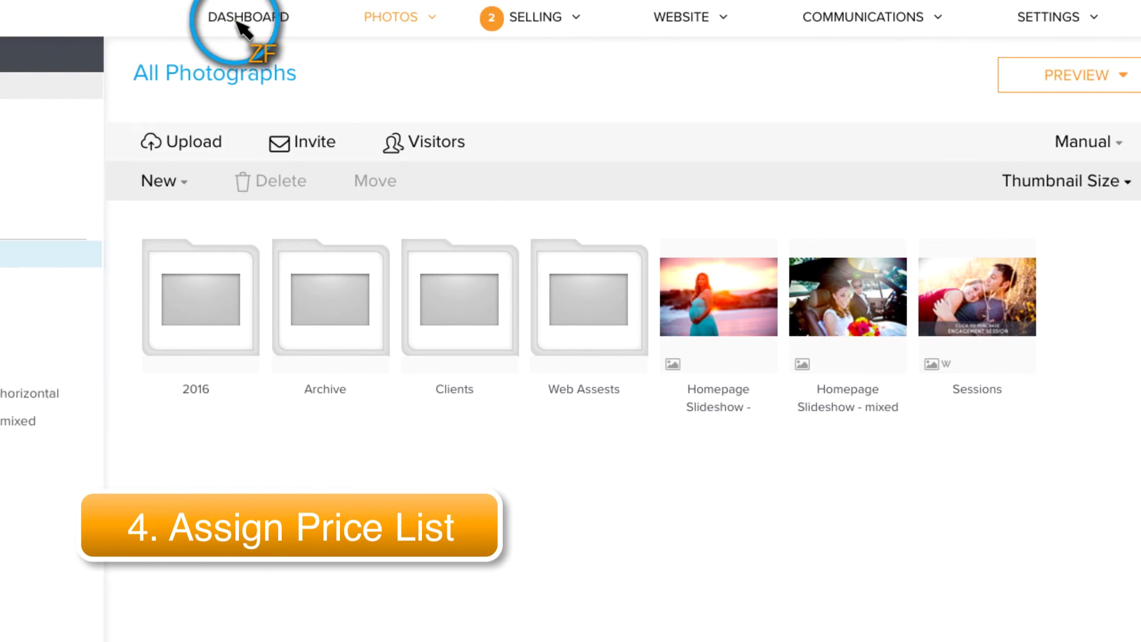
# Step: Set the Sessions gallery's Engagement_Session photo to sell from the Engagements price list
pyautogui.click(78, 448)
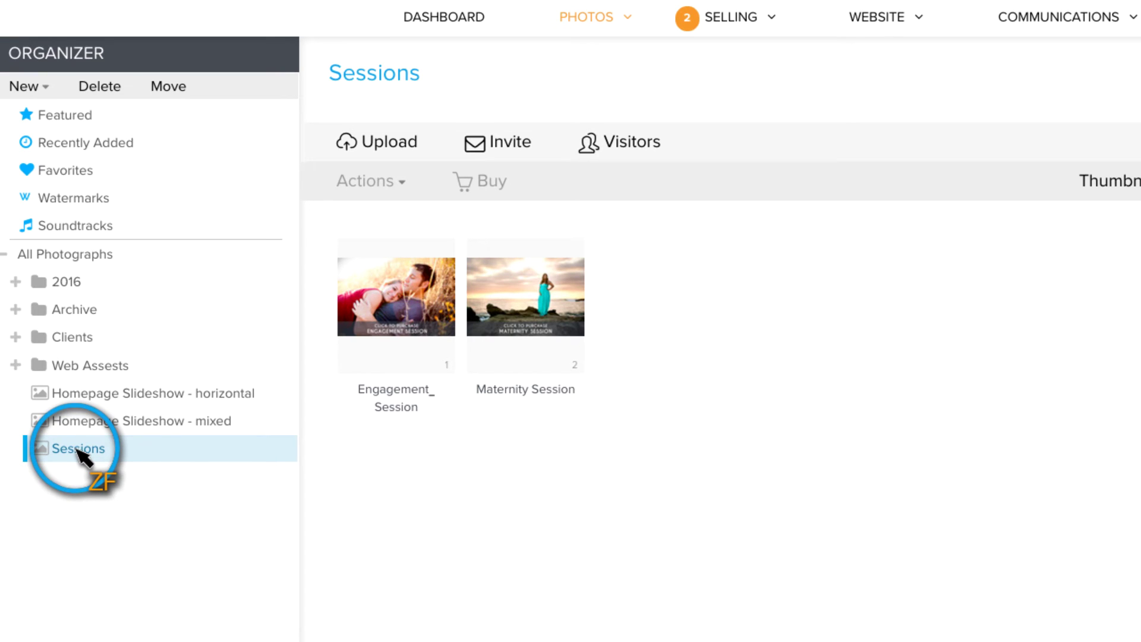
pyautogui.click(406, 291)
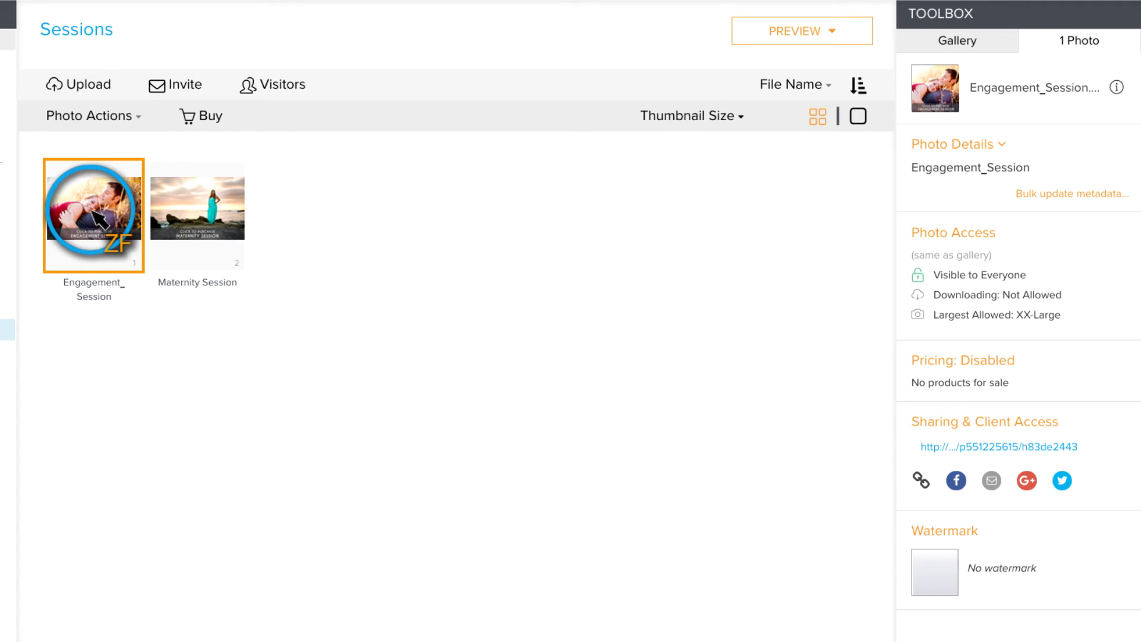
pyautogui.click(945, 361)
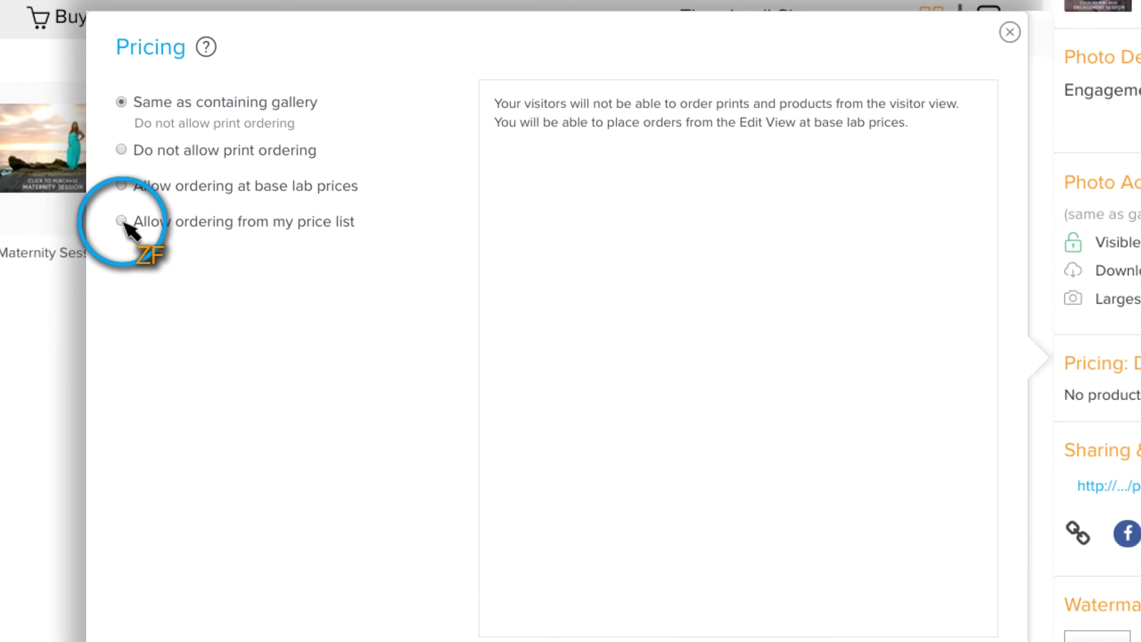
pyautogui.click(272, 267)
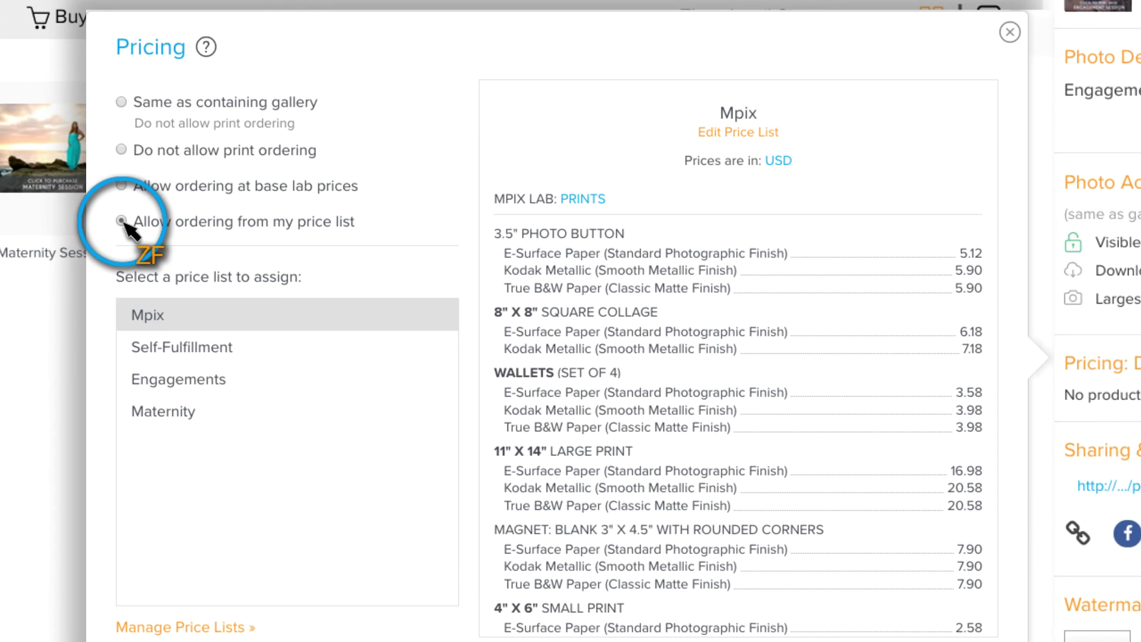
pyautogui.click(174, 385)
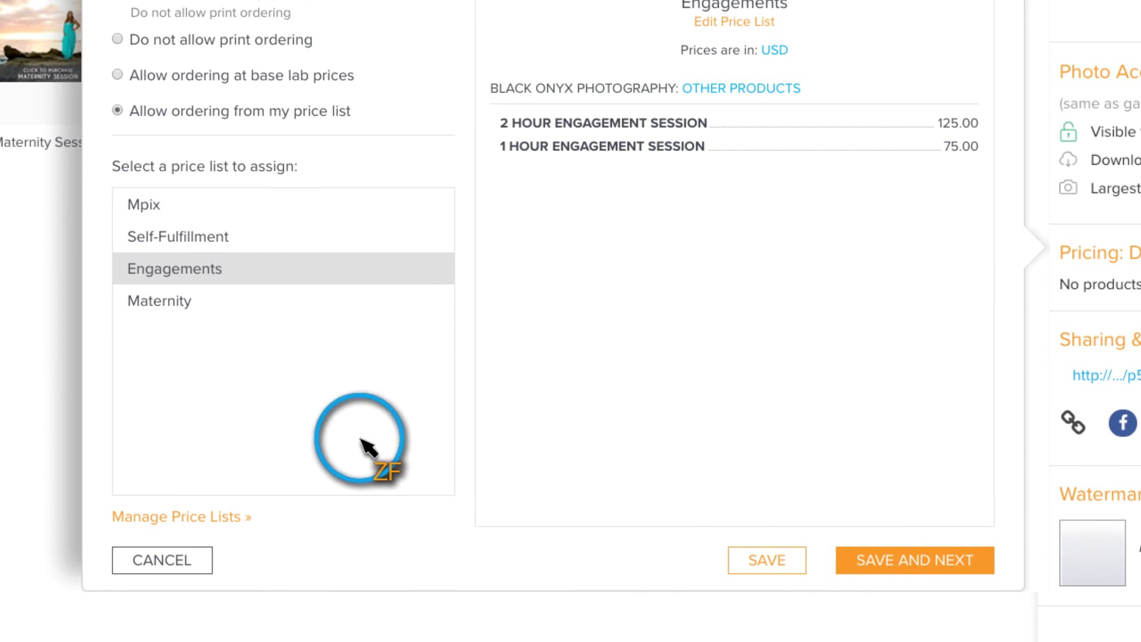
pyautogui.click(776, 562)
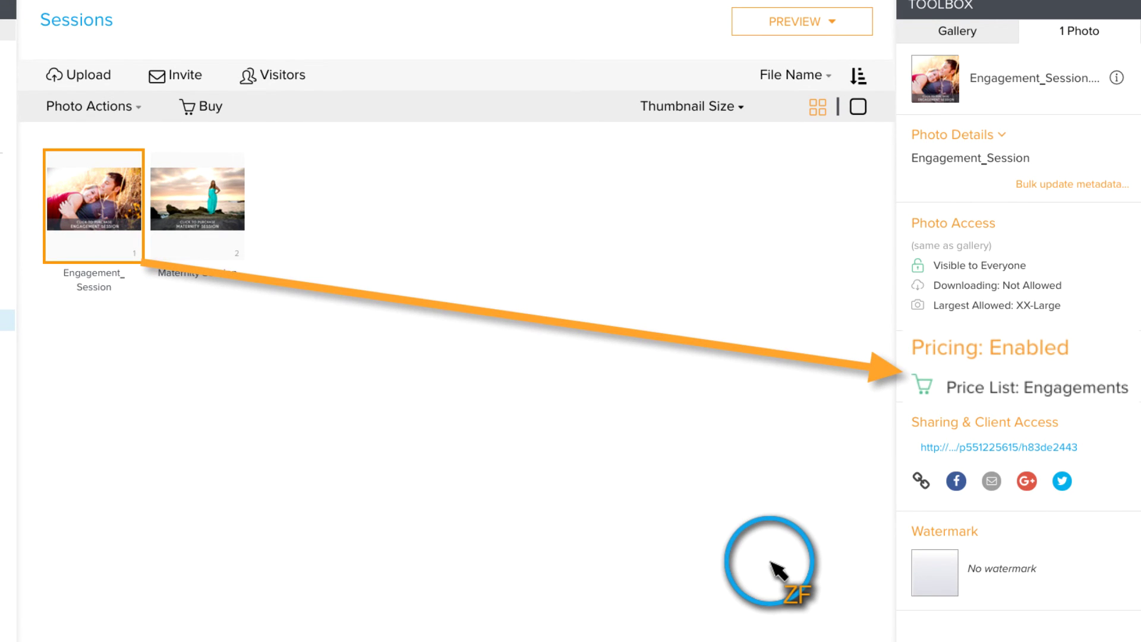
pyautogui.click(198, 198)
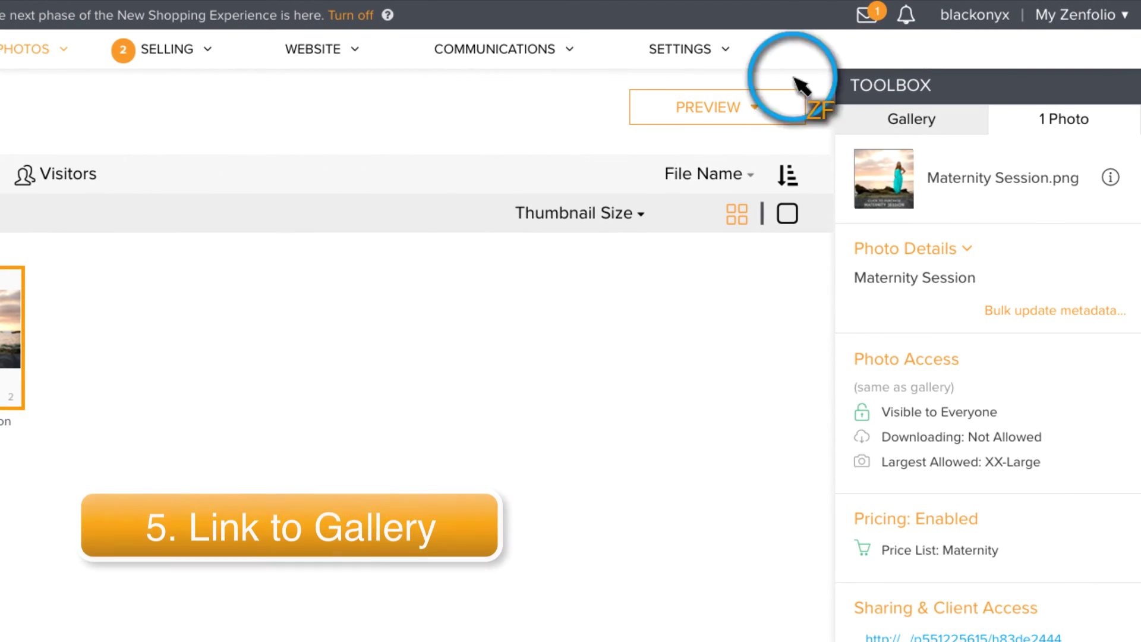
pyautogui.click(1075, 16)
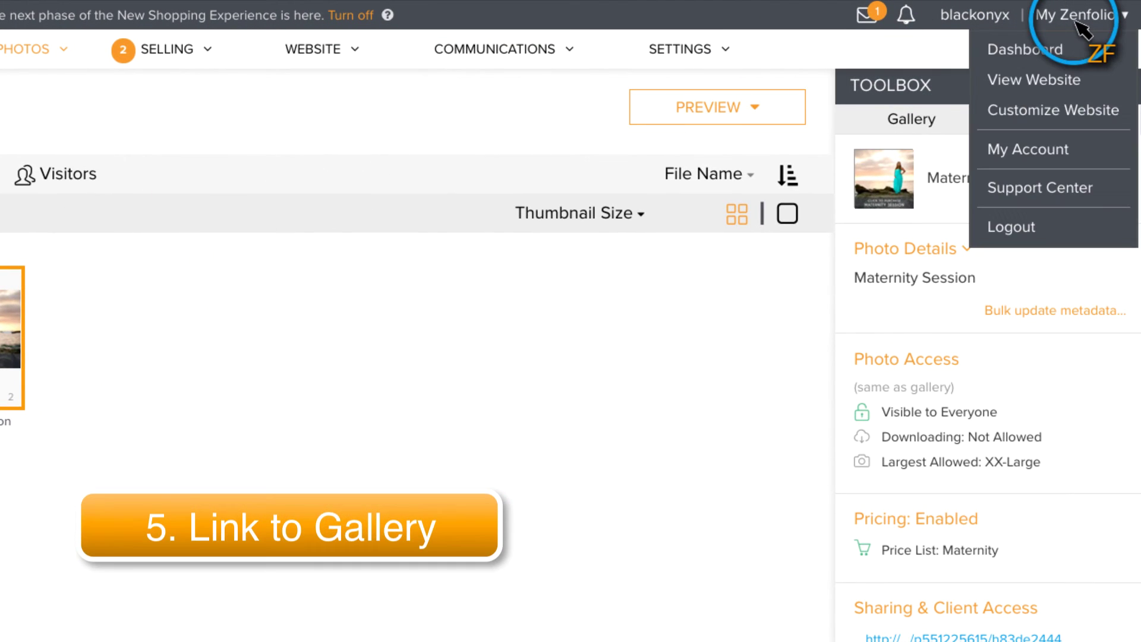
# Step: Create a 'Purchase a Session' site menu item linked to the Sessions gallery
pyautogui.click(1052, 110)
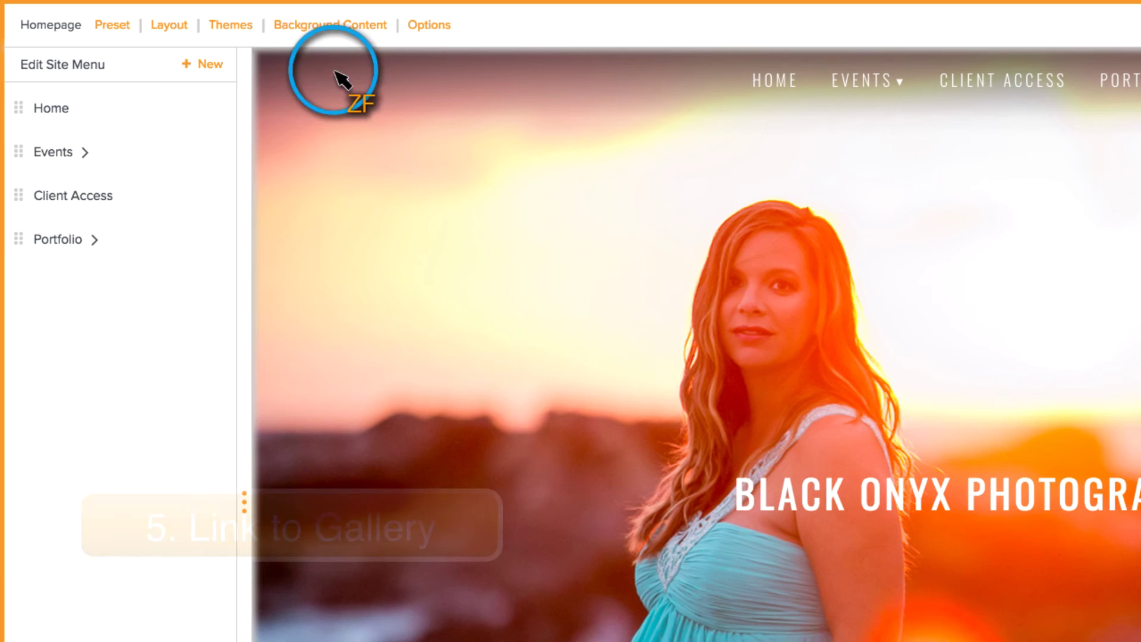
pyautogui.click(190, 59)
pyautogui.write('Pu')
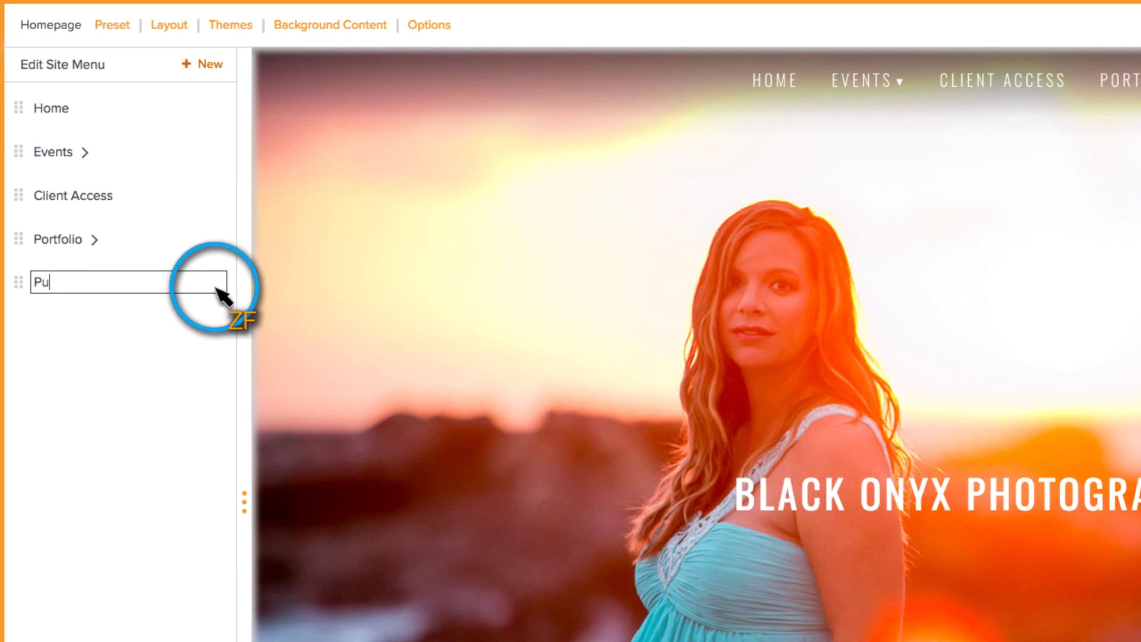
pyautogui.write('rchase a Session')
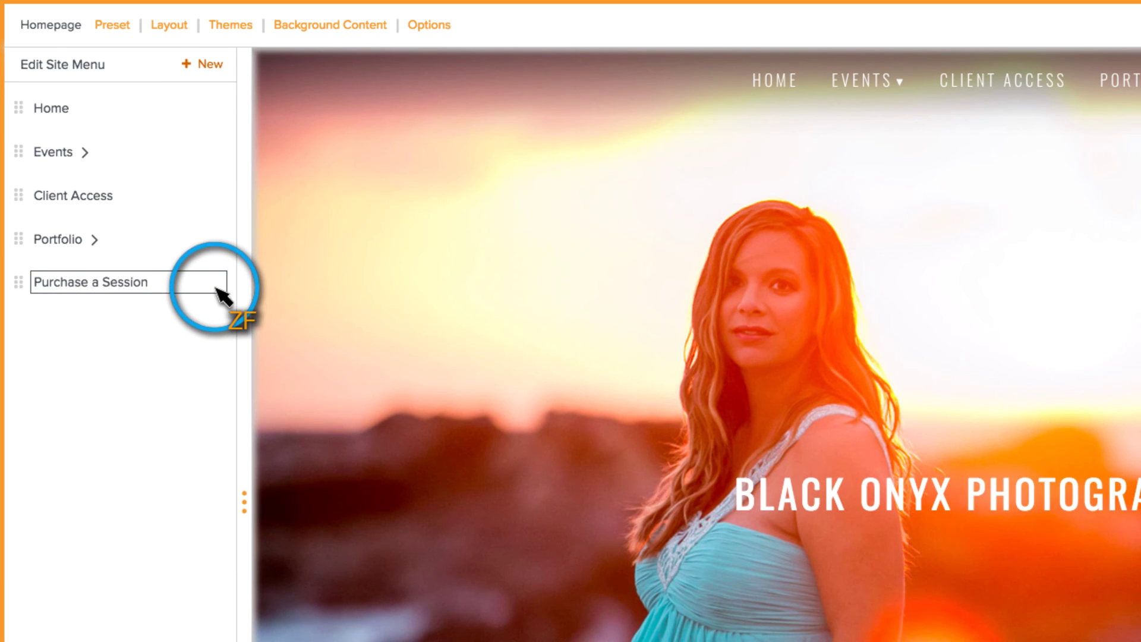
pyautogui.press('Return')
pyautogui.click(790, 375)
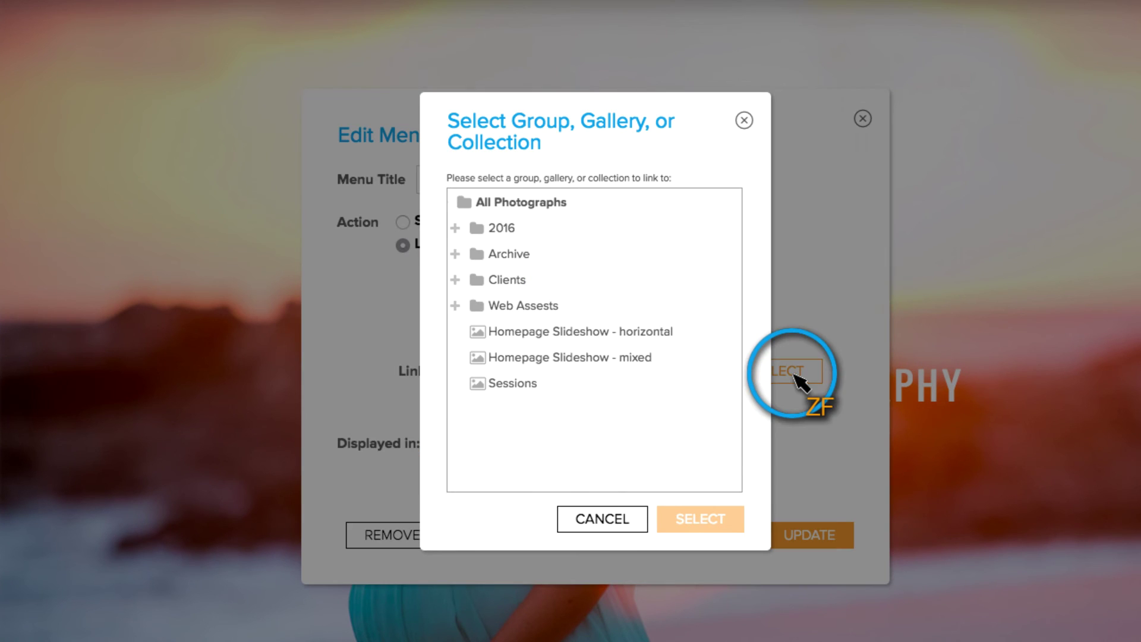
pyautogui.click(517, 383)
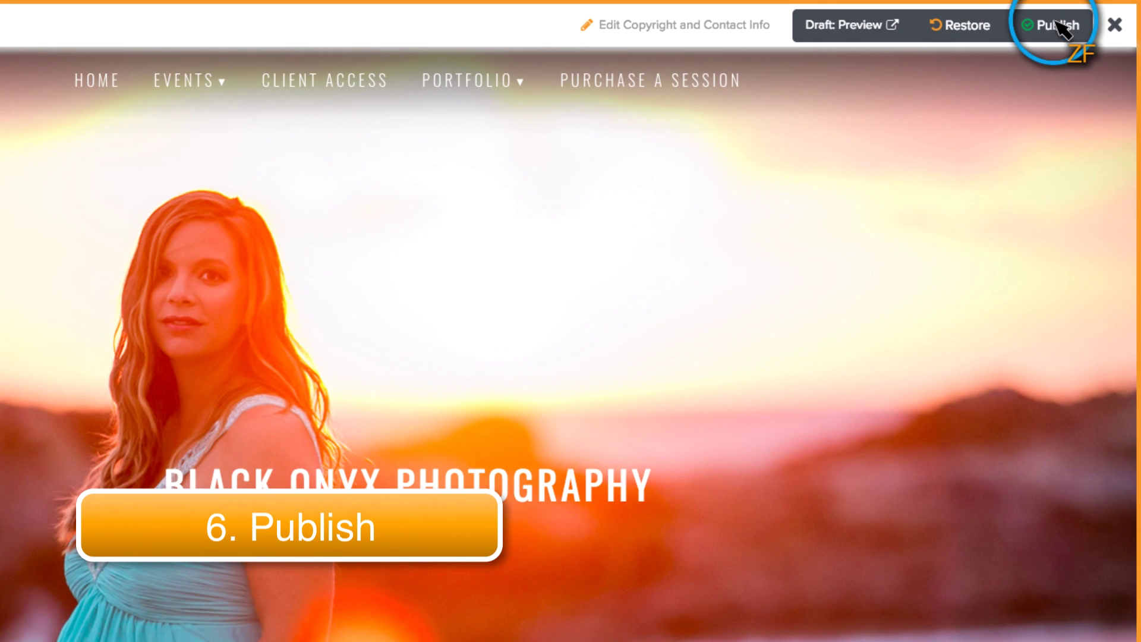
# Step: Publish the site and open the engagement photo from the Purchase a Session page
pyautogui.click(1063, 29)
pyautogui.click(722, 83)
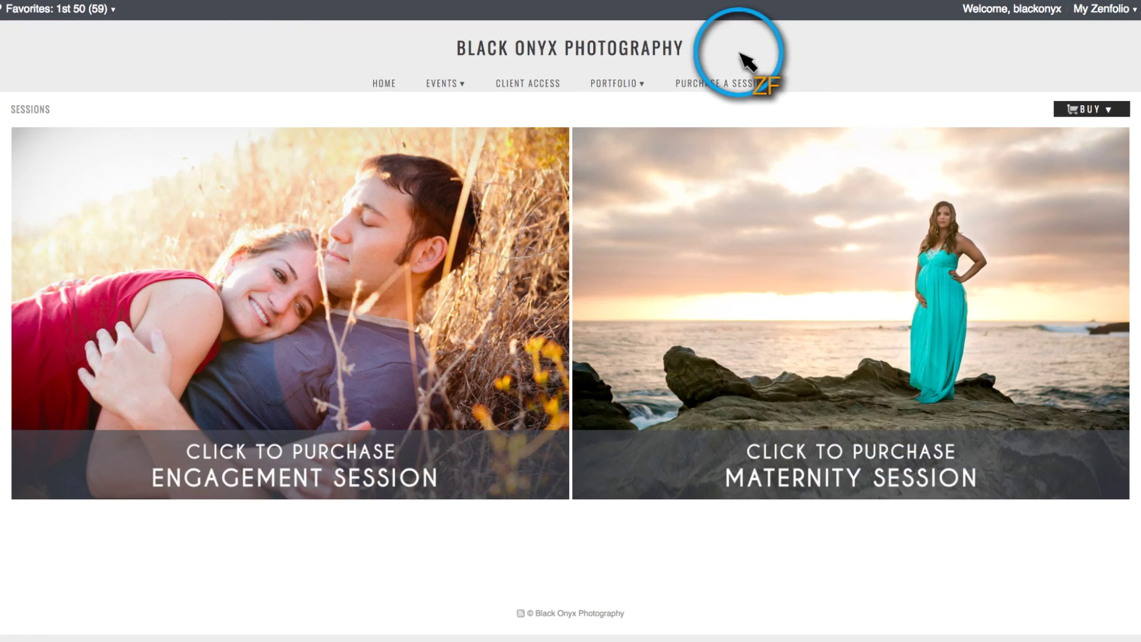
pyautogui.click(296, 328)
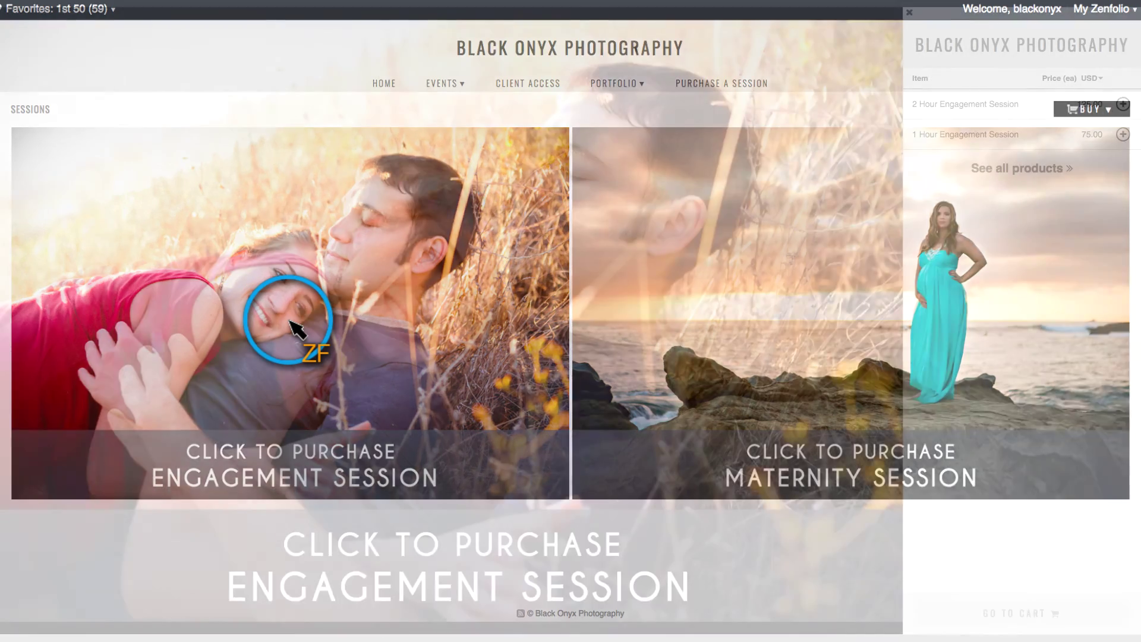